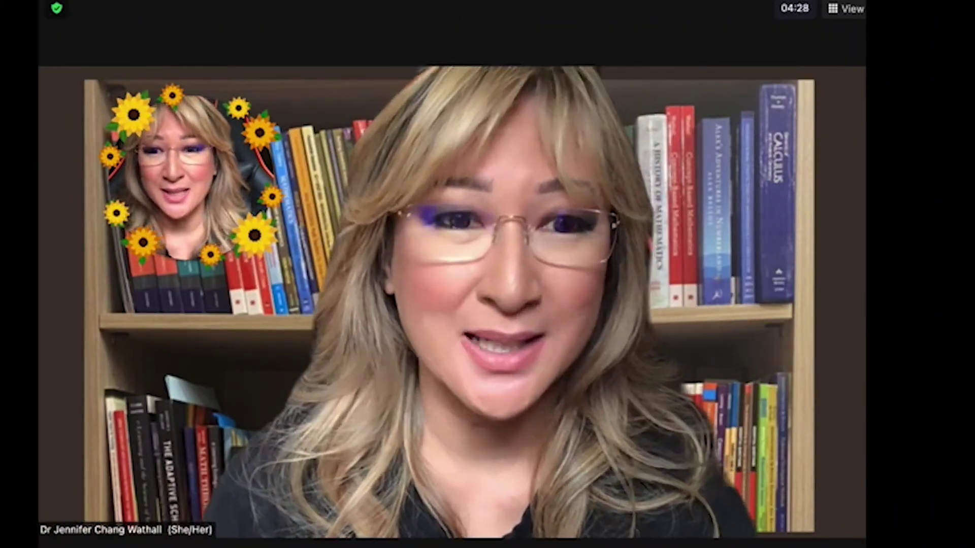
Step: Exit Zoom's full screen and move the Zoom window off the Loom download page
{"action": "key", "text": "Escape"}
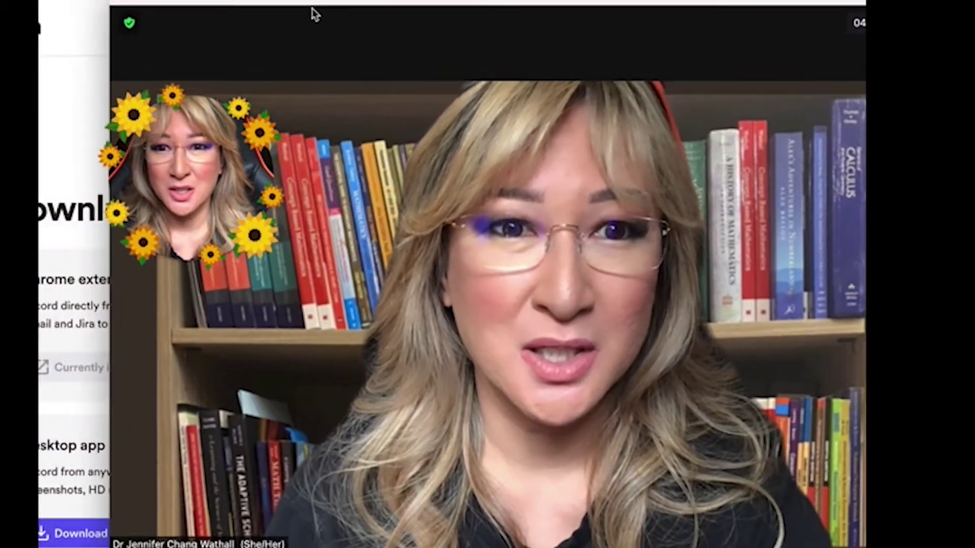
{"action": "left_click_drag", "start_coordinate": [451, 42], "coordinate": [870, 61]}
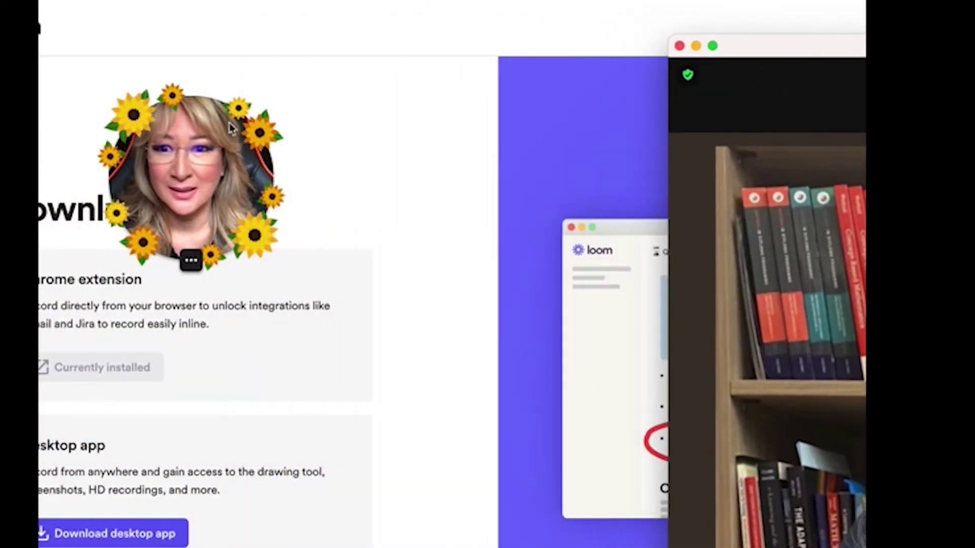
{"action": "left_click", "coordinate": [695, 45]}
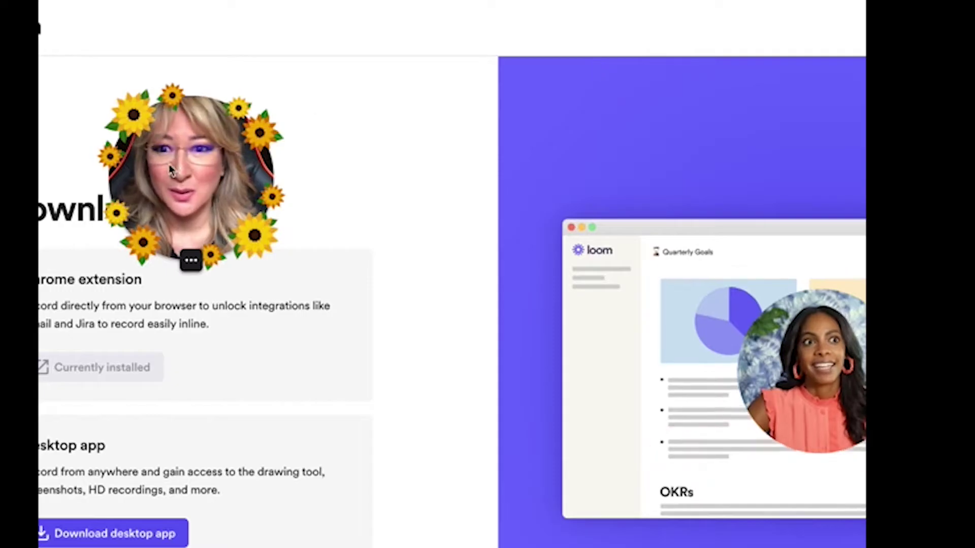
Step: Drag the camera bubble to sit above the Download Loom heading
{"action": "left_click_drag", "start_coordinate": [172, 161], "coordinate": [603, 135]}
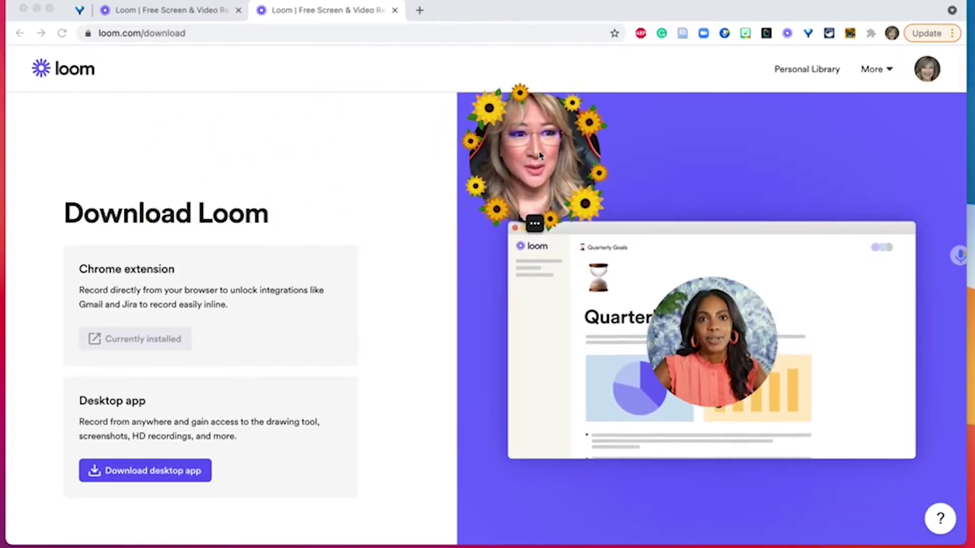
{"action": "left_click_drag", "start_coordinate": [540, 155], "coordinate": [878, 165]}
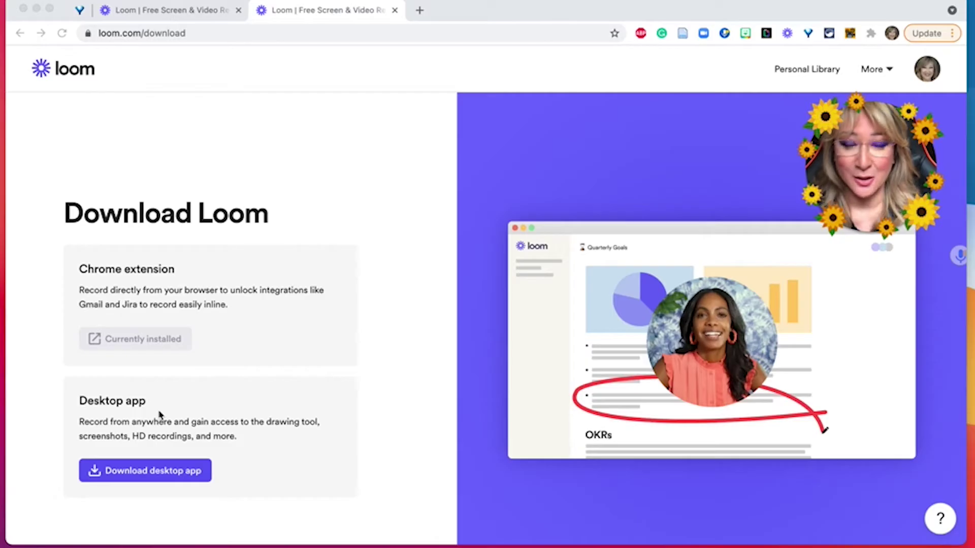
{"action": "mouse_move", "coordinate": [878, 233]}
{"action": "left_click_drag", "start_coordinate": [877, 232], "coordinate": [349, 209]}
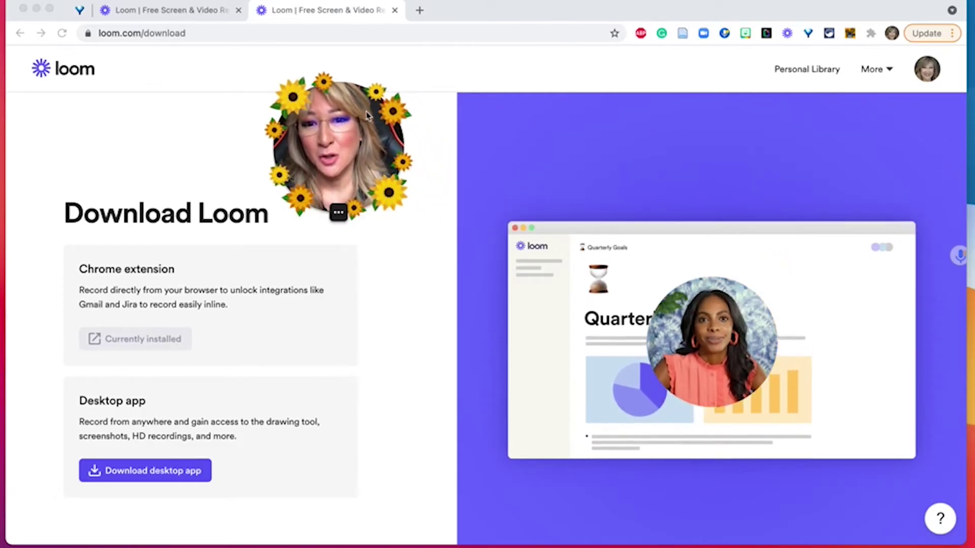
Step: Set the camera bubble back to medium size and try the Summer Fun frame
{"action": "left_click", "coordinate": [327, 211]}
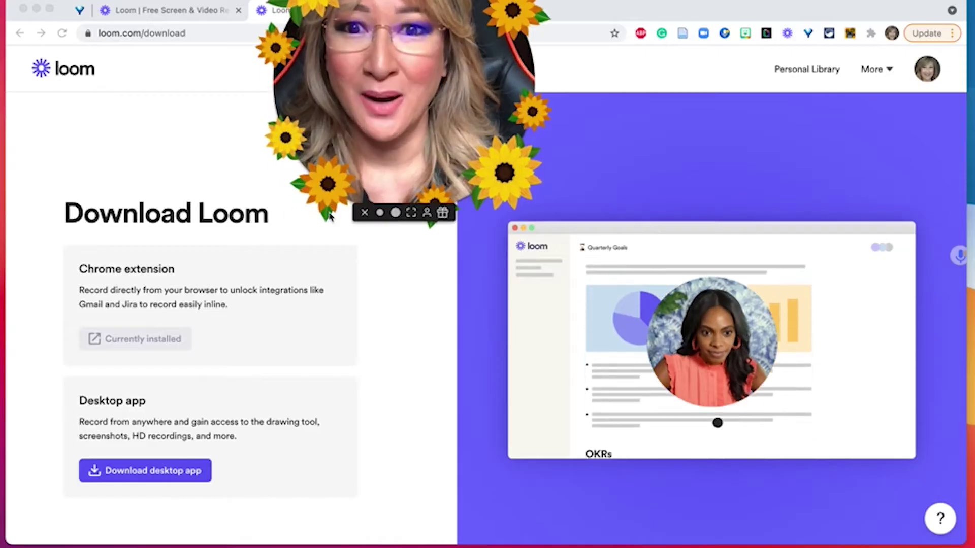
{"action": "left_click", "coordinate": [393, 248]}
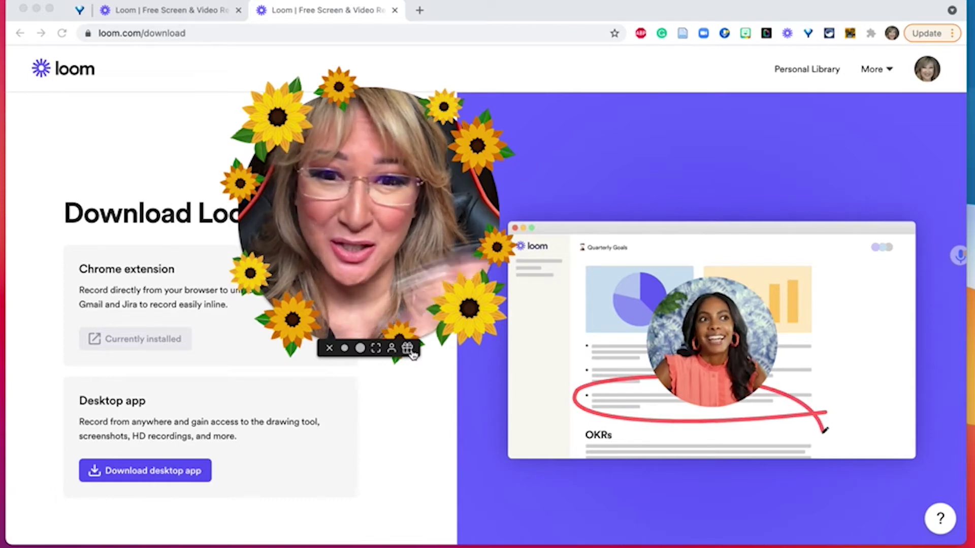
{"action": "left_click", "coordinate": [408, 349]}
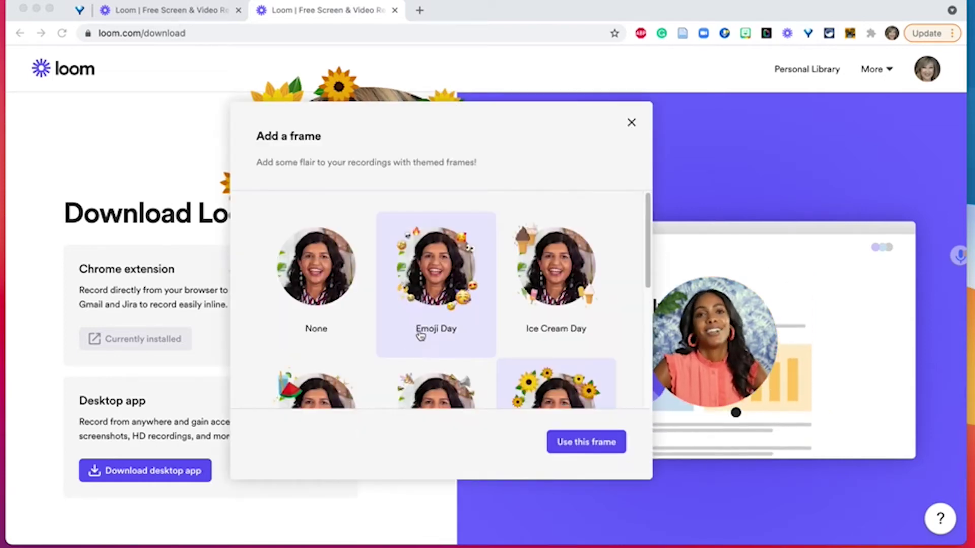
{"action": "scroll", "coordinate": [436, 329], "scroll_direction": "down", "scroll_amount": 2}
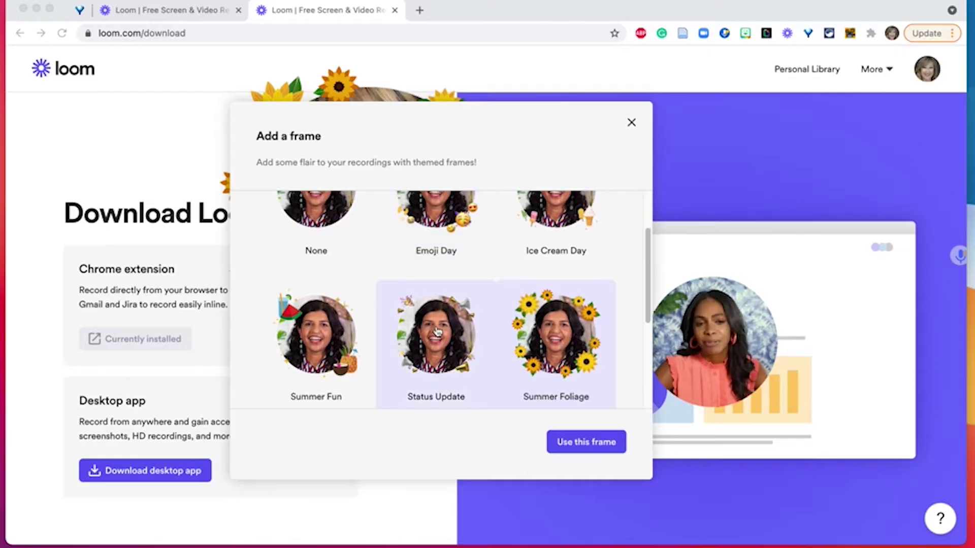
{"action": "left_click", "coordinate": [303, 335]}
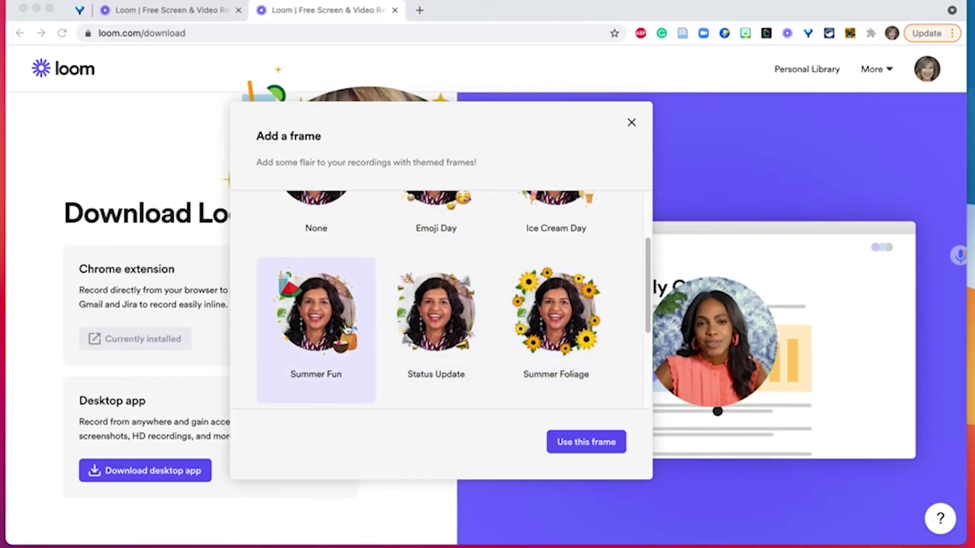
{"action": "left_click", "coordinate": [574, 443]}
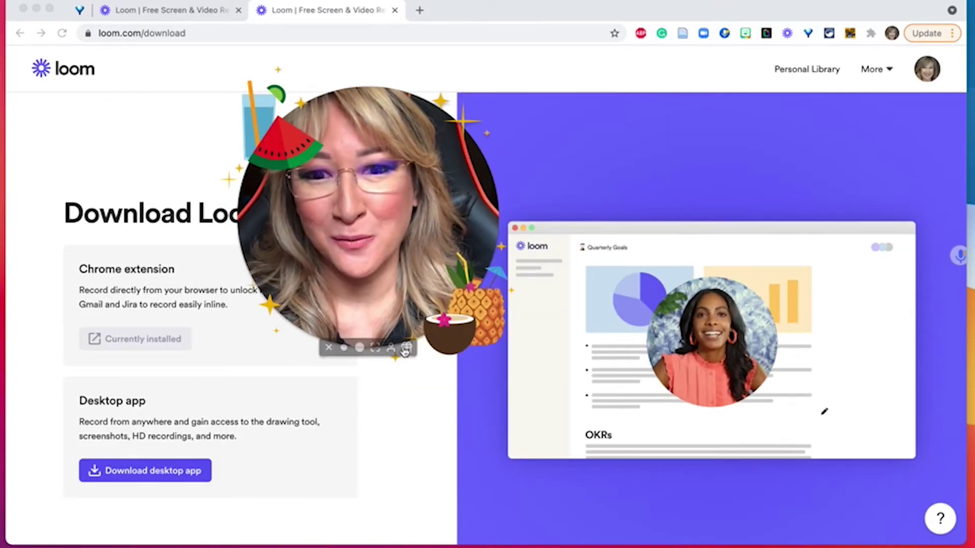
Step: Apply the Summer Foliage sunflower frame, then move the bubble lower right on the library tab
{"action": "left_click", "coordinate": [409, 349]}
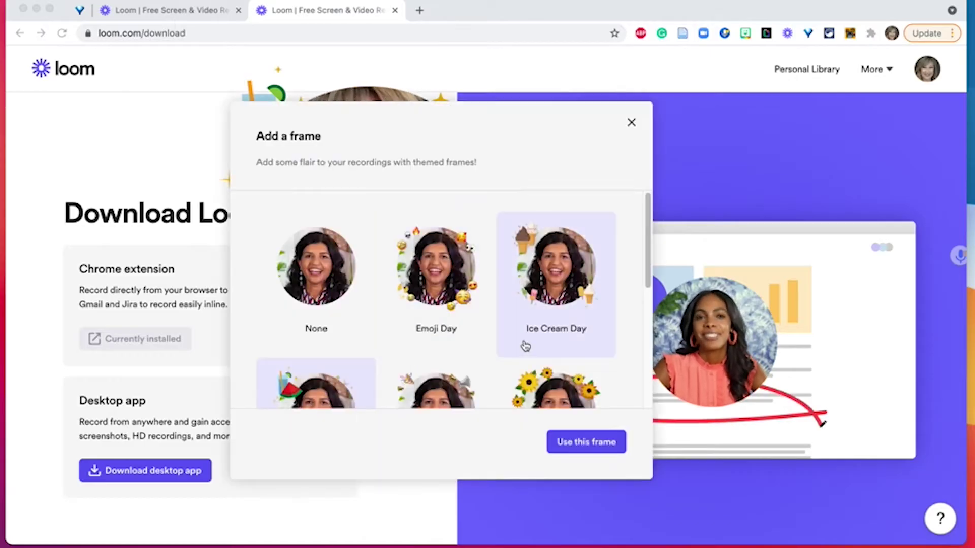
{"action": "scroll", "coordinate": [522, 344], "scroll_direction": "down", "scroll_amount": 4}
{"action": "scroll", "coordinate": [525, 345], "scroll_direction": "down", "scroll_amount": 2}
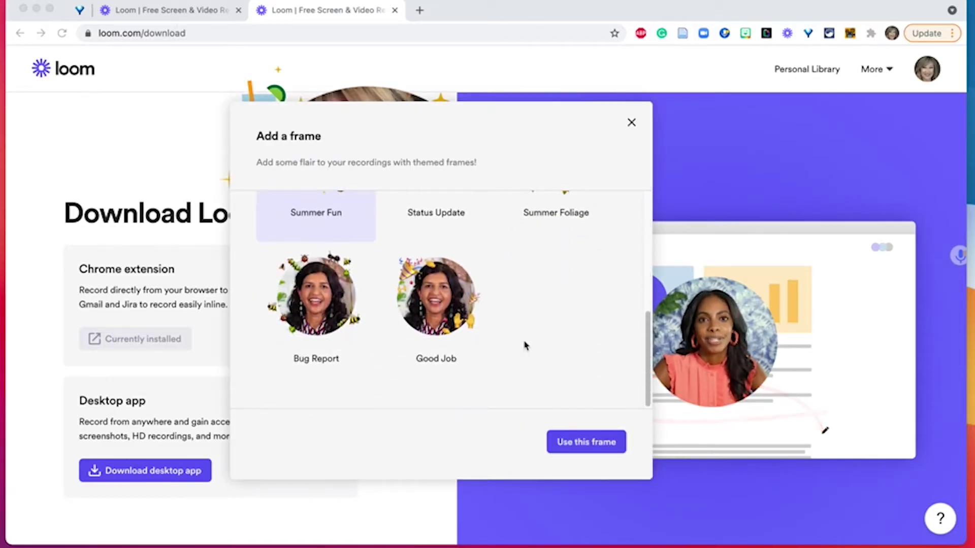
{"action": "scroll", "coordinate": [525, 346], "scroll_direction": "up", "scroll_amount": 5}
{"action": "scroll", "coordinate": [529, 359], "scroll_direction": "down", "scroll_amount": 1}
{"action": "left_click", "coordinate": [539, 375]}
{"action": "left_click", "coordinate": [570, 447]}
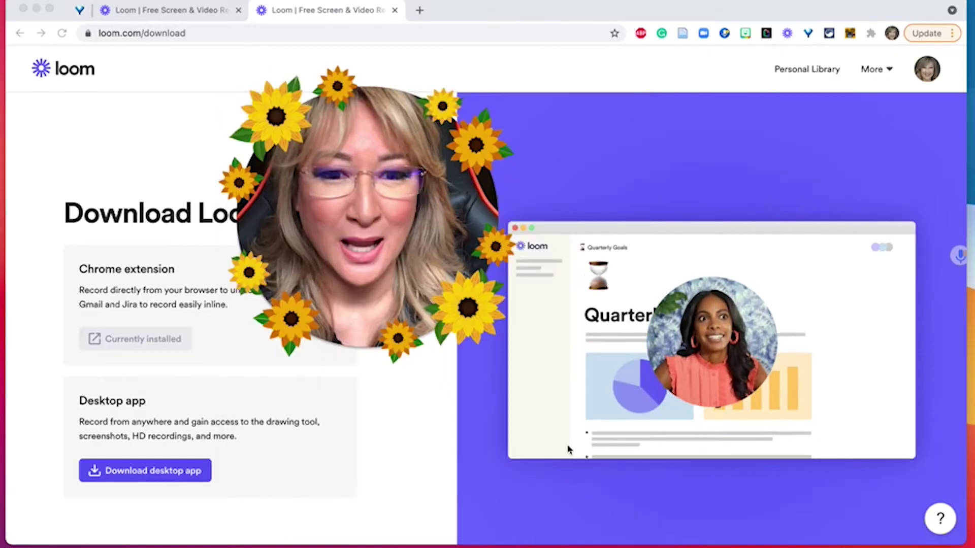
{"action": "left_click", "coordinate": [148, 13]}
{"action": "left_click_drag", "start_coordinate": [335, 199], "coordinate": [737, 339]}
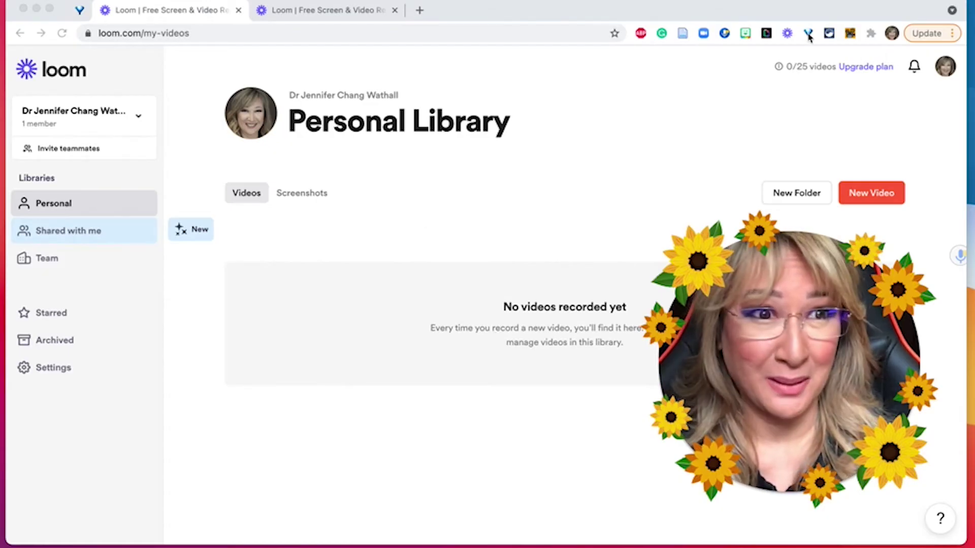
Step: Open the workspace plan details, shrink the camera bubble to small, and move it top right
{"action": "left_click", "coordinate": [860, 71]}
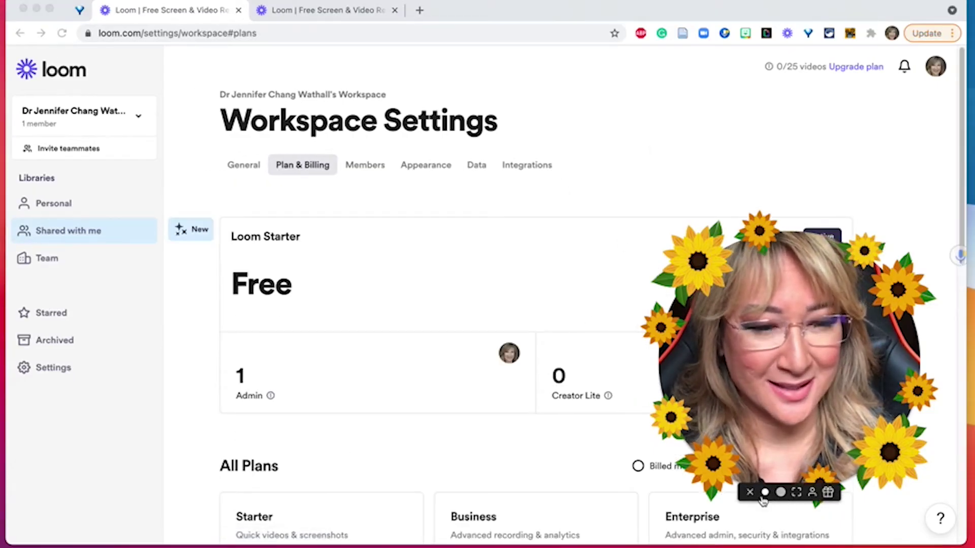
{"action": "left_click", "coordinate": [764, 493]}
{"action": "left_click_drag", "start_coordinate": [745, 441], "coordinate": [722, 142]}
{"action": "scroll", "coordinate": [324, 344], "scroll_direction": "down", "scroll_amount": 3}
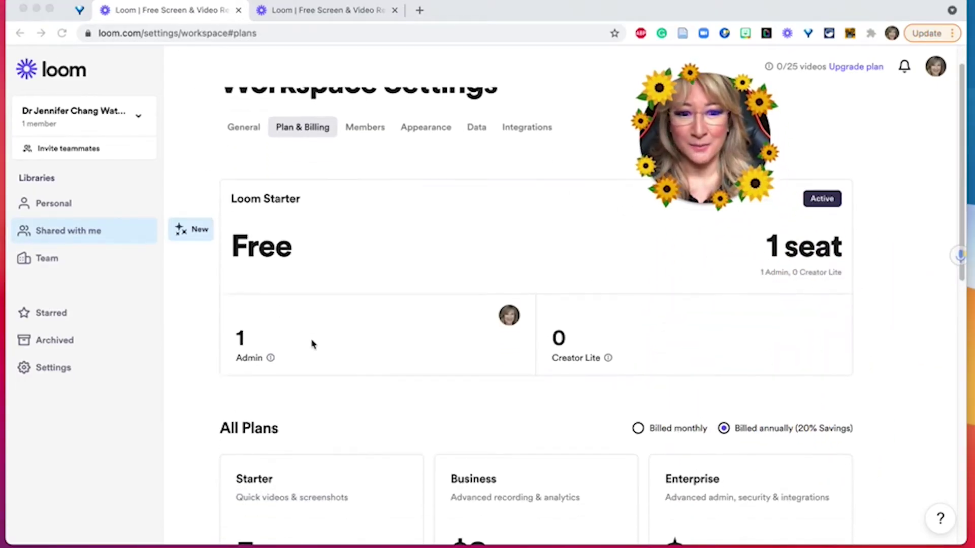
{"action": "scroll", "coordinate": [312, 344], "scroll_direction": "down", "scroll_amount": 3}
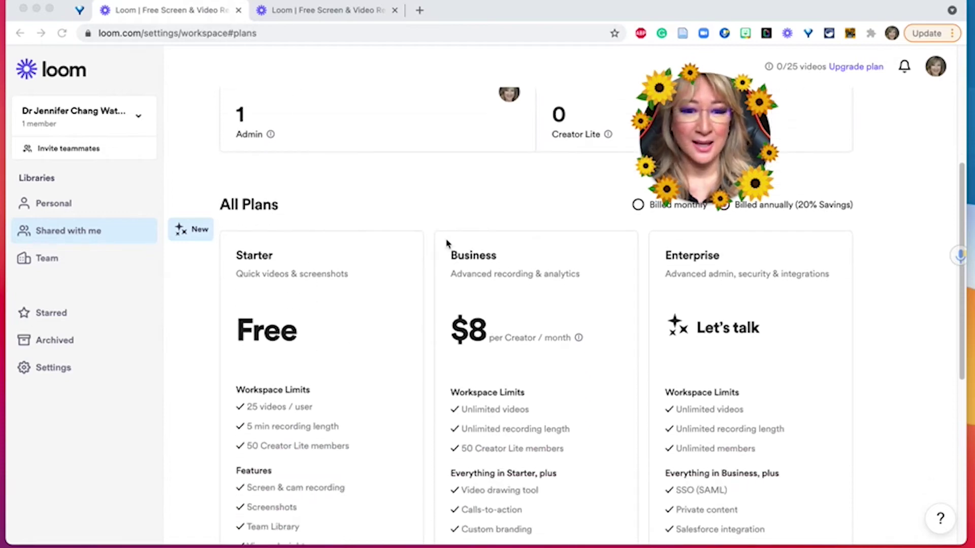
{"action": "scroll", "coordinate": [457, 373], "scroll_direction": "up", "scroll_amount": 5}
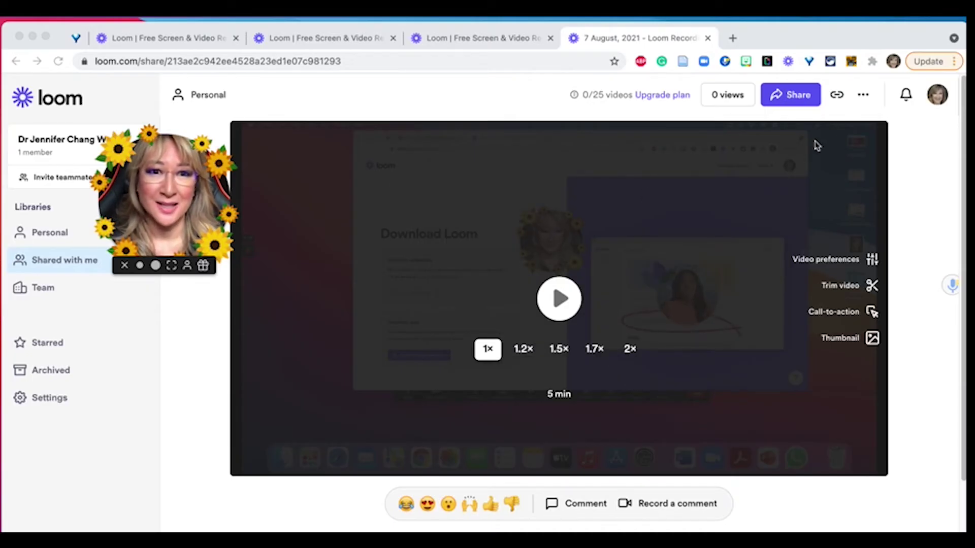
Step: Download the recording video from the share page's More actions menu
{"action": "left_click", "coordinate": [862, 96]}
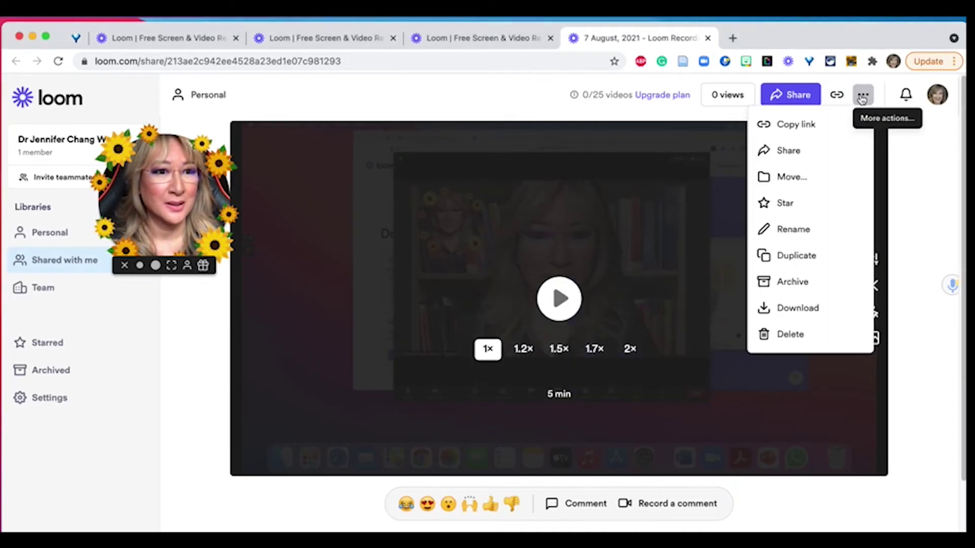
{"action": "left_click", "coordinate": [778, 309]}
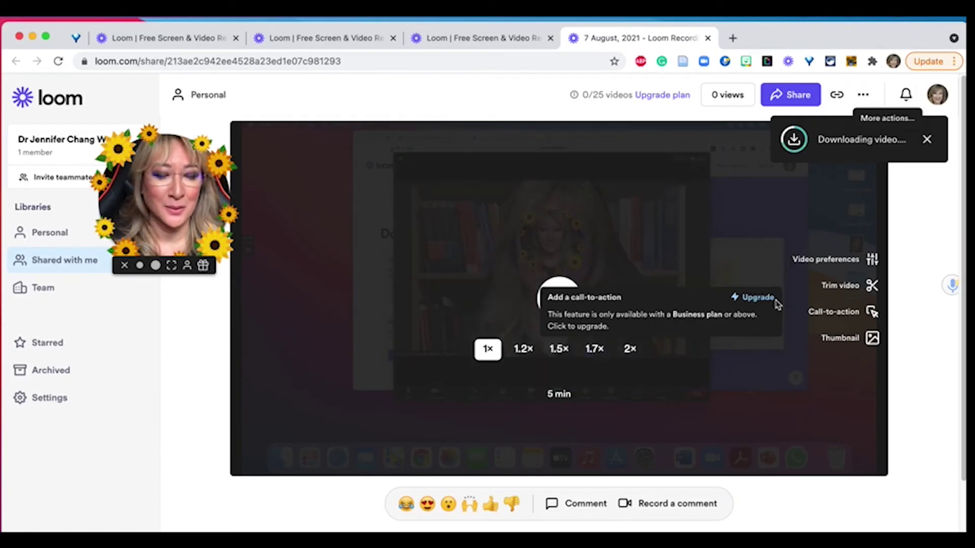
{"action": "scroll", "coordinate": [209, 461], "scroll_direction": "down", "scroll_amount": 1}
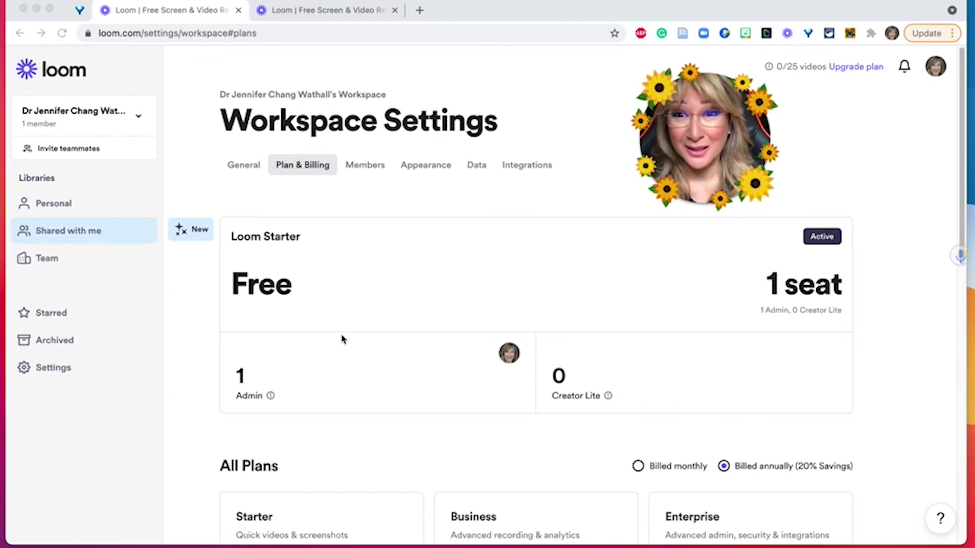
{"action": "mouse_move", "coordinate": [712, 139]}
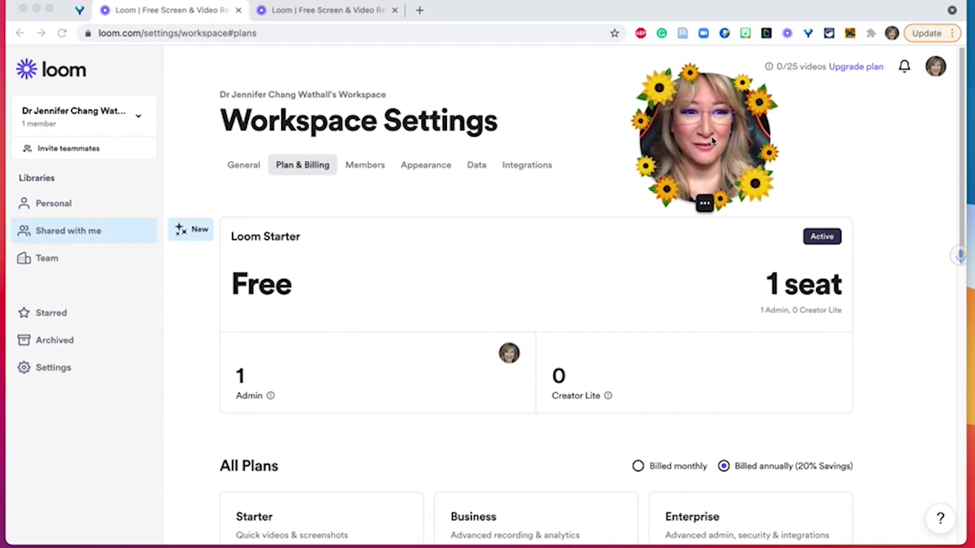